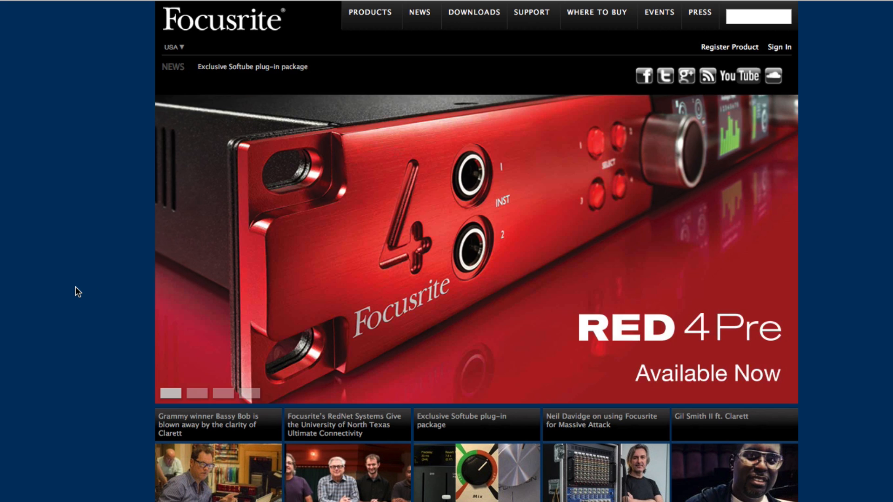
- Open the Focusrite downloads page and choose the Clarett 8PreX as the product
click(458, 18)
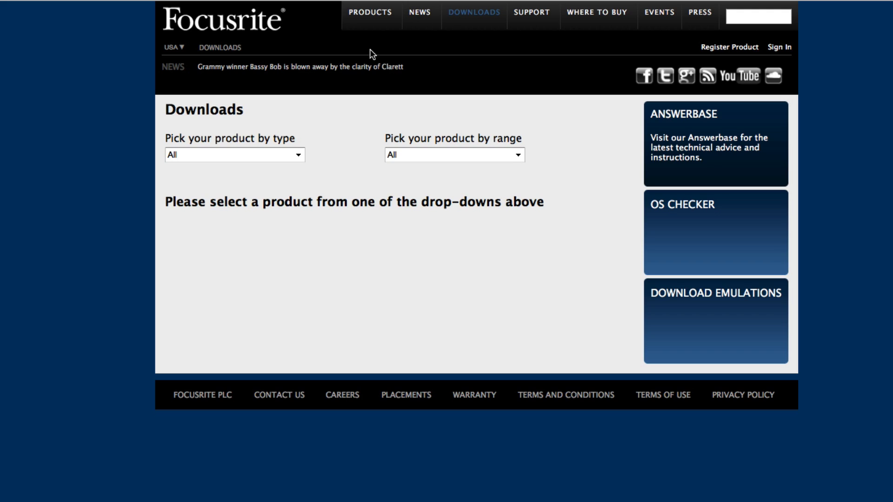
click(299, 160)
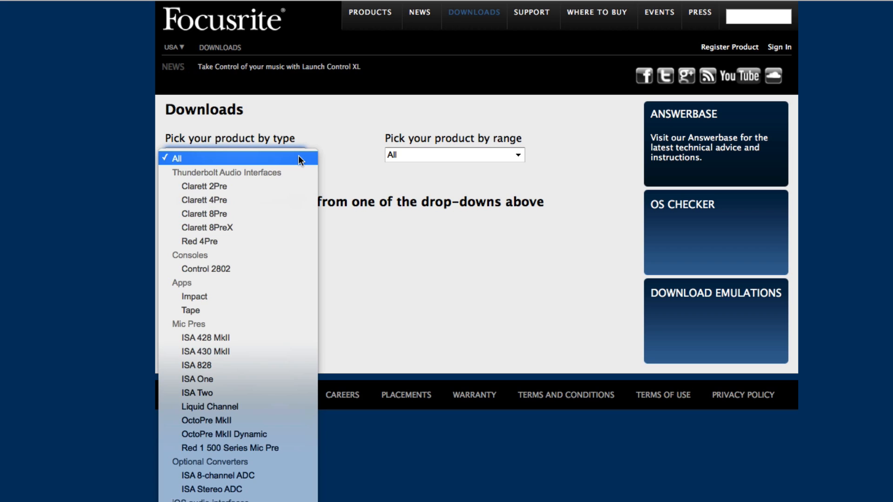
click(238, 227)
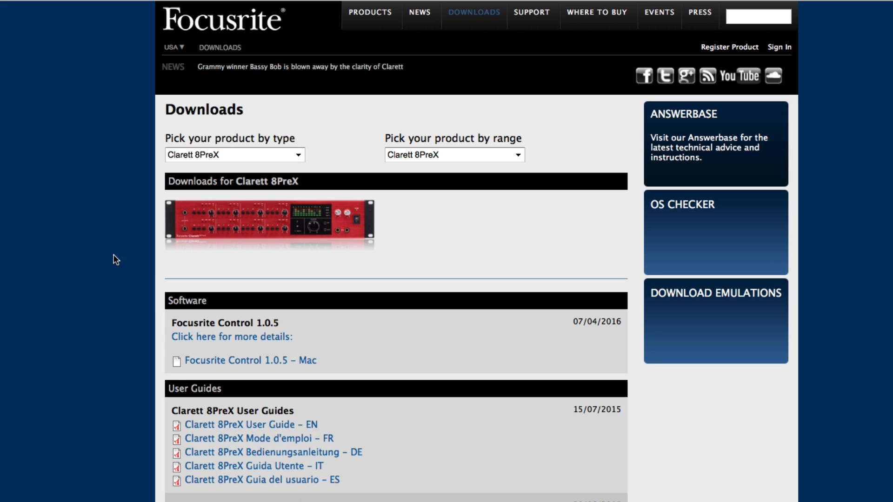
- Open the English Focusrite Control User Guide from the Clarett 8PreX downloads and look at its opening pages
scroll(106, 287, down, 2)
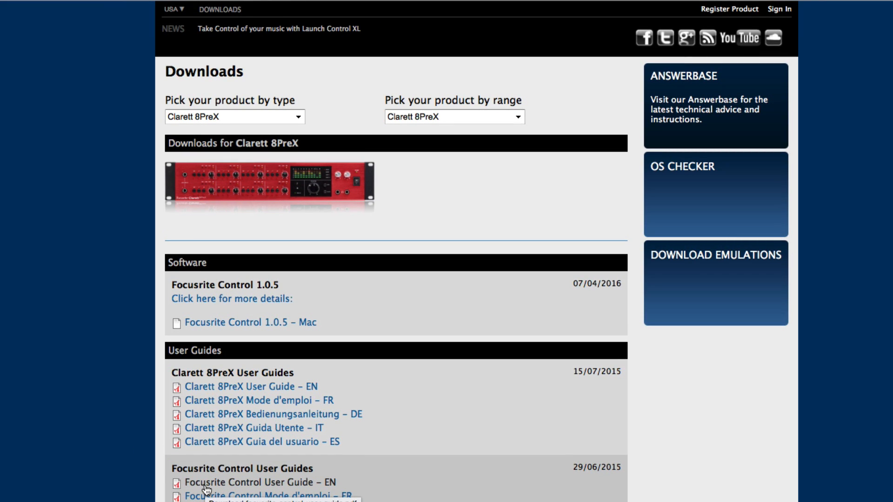
click(205, 486)
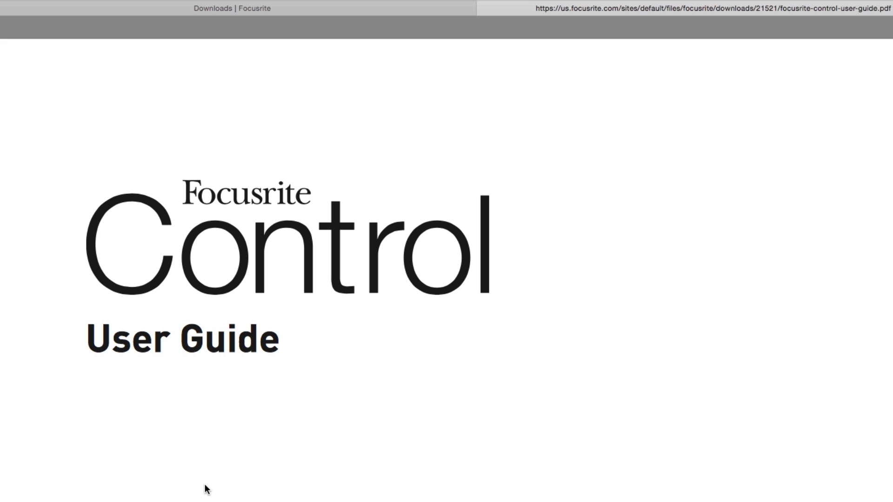
scroll(204, 489, down, 10)
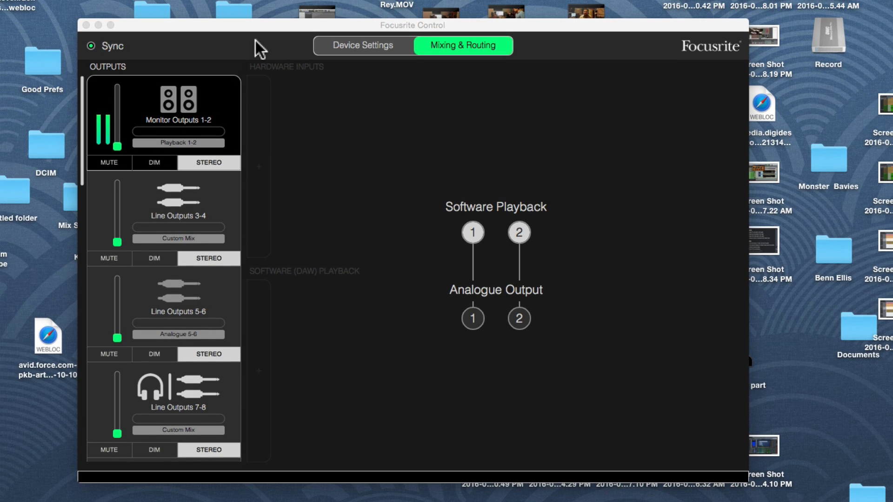
- In Focusrite Control, view the device settings, and inspect the routing of the outputs from Line Outputs 3-4 to S/PDIF Outputs 1-2
click(363, 50)
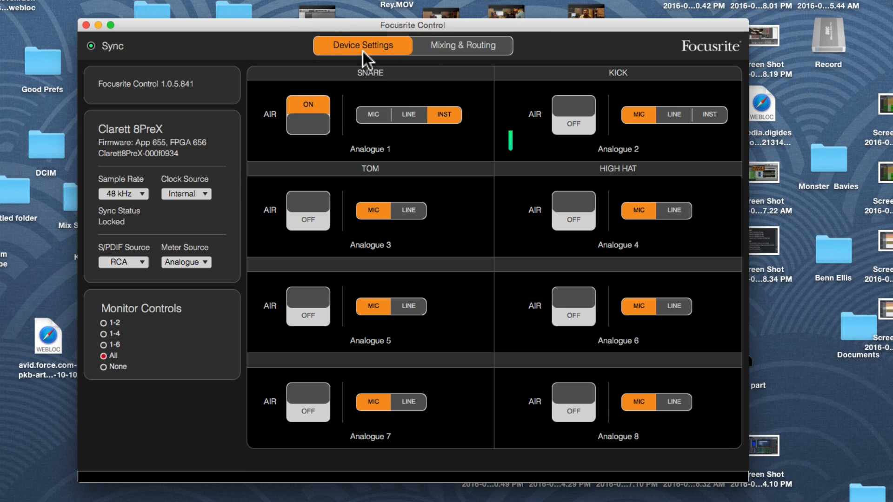
click(438, 45)
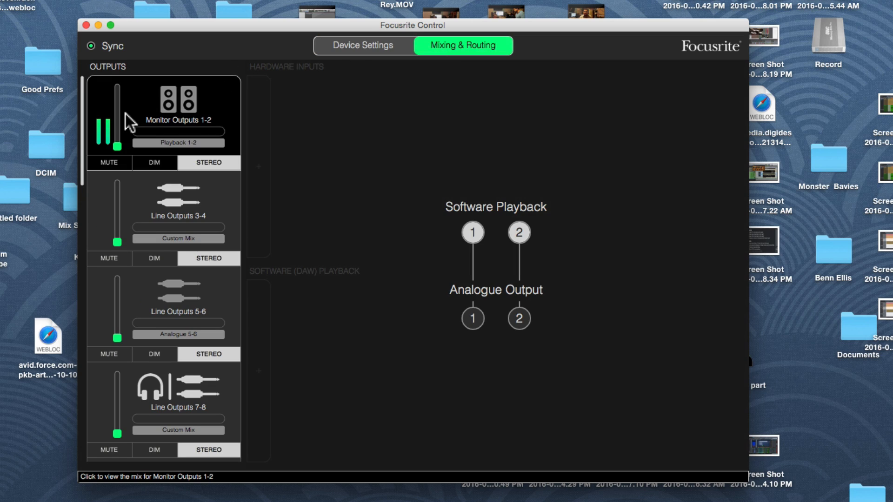
click(140, 213)
click(139, 312)
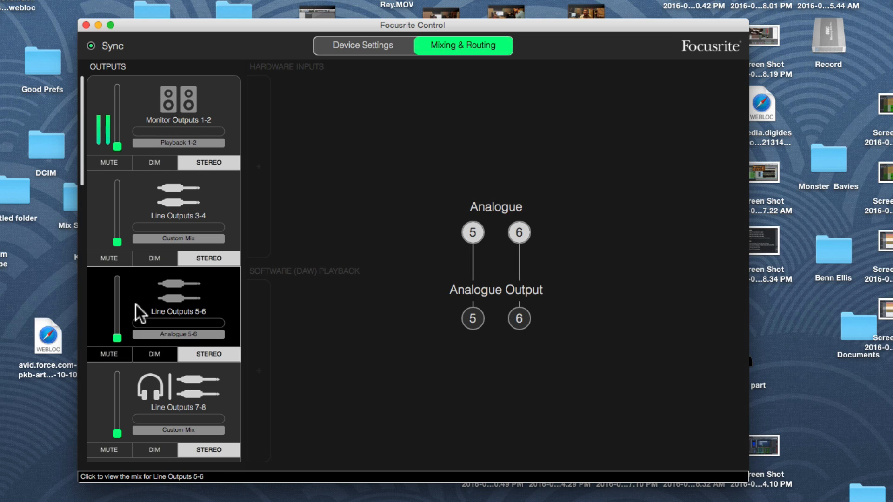
click(124, 393)
scroll(124, 394, down, 3)
click(125, 395)
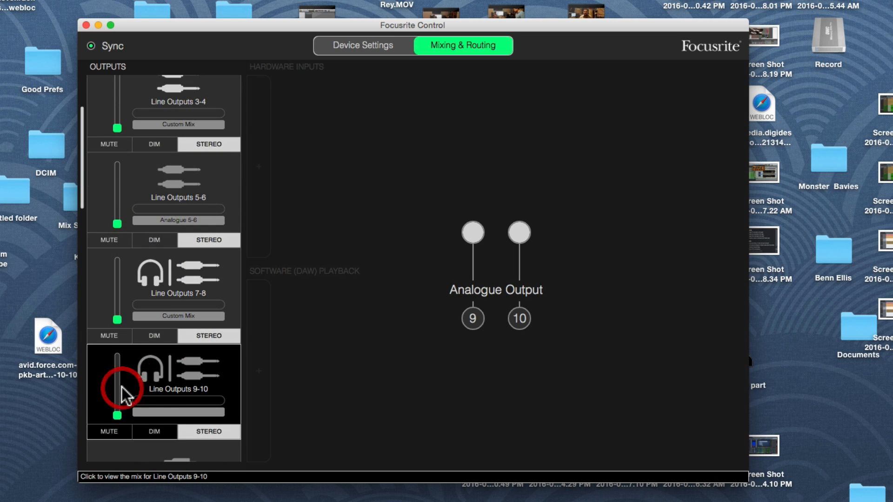
scroll(124, 396, down, 2)
click(124, 395)
scroll(125, 397, up, 5)
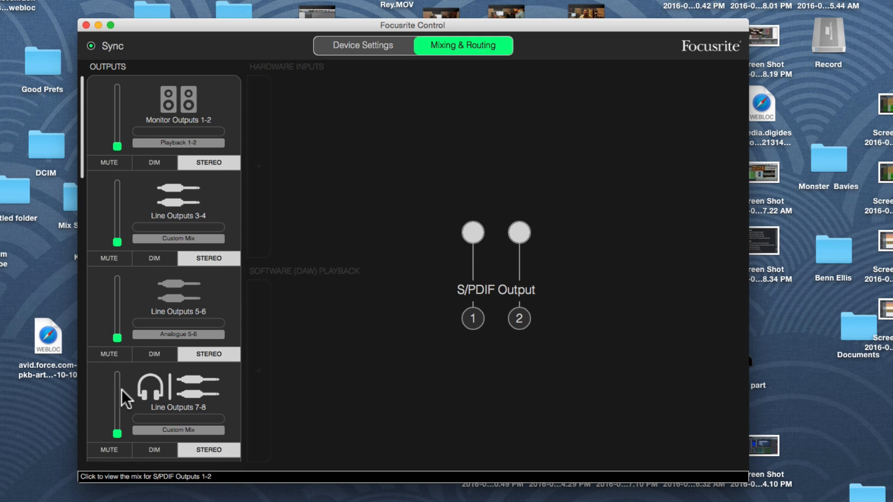
- Inspect the routing of each output from Monitor Outputs 1-2 to ADAT Outputs 1.1-1.2, and look through the remaining ADAT outputs
click(223, 106)
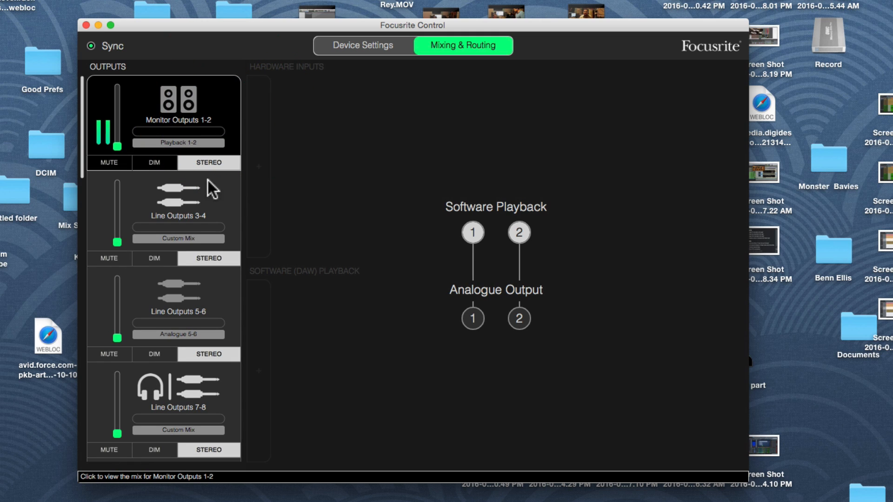
click(205, 201)
click(148, 300)
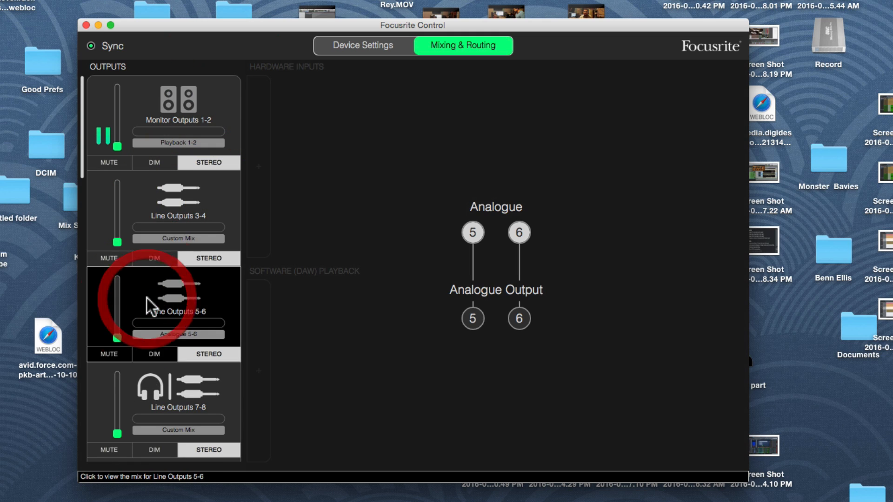
click(128, 398)
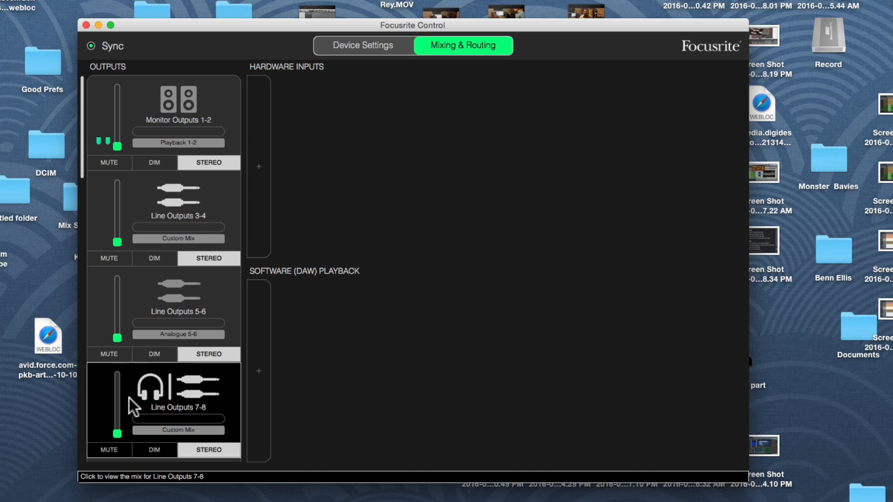
scroll(130, 398, down, 5)
click(185, 389)
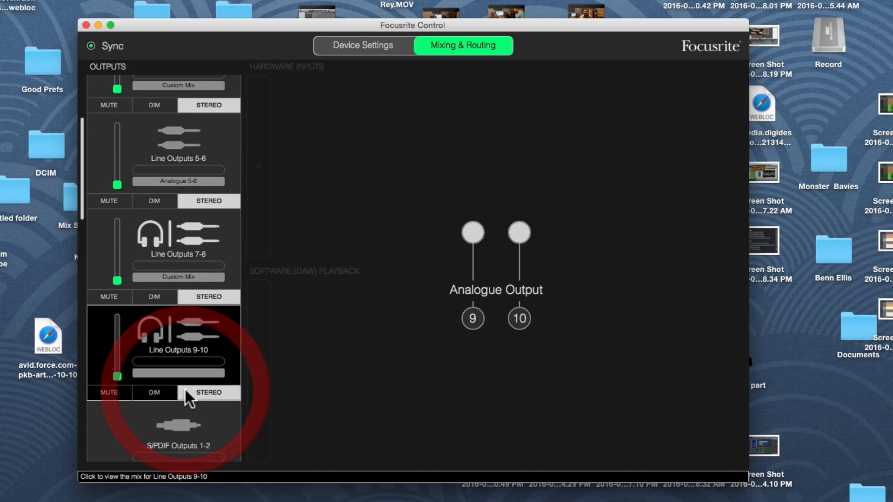
scroll(187, 391, down, 5)
click(198, 291)
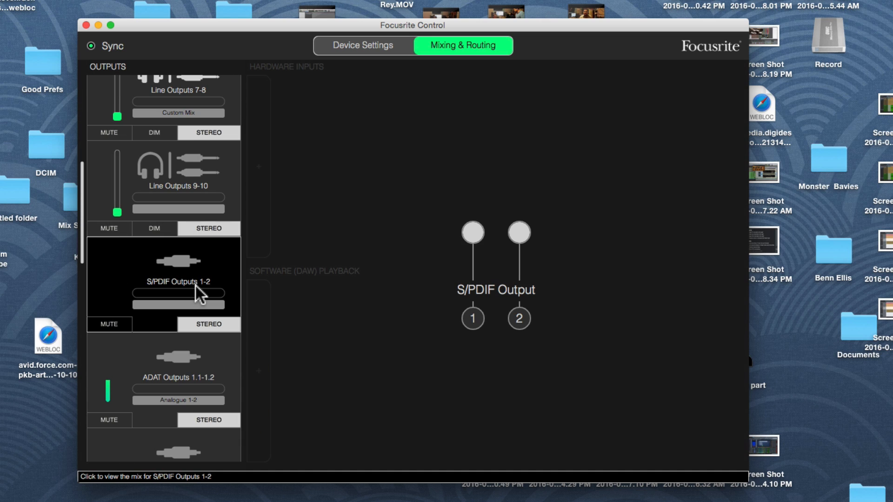
click(227, 366)
scroll(226, 366, down, 3)
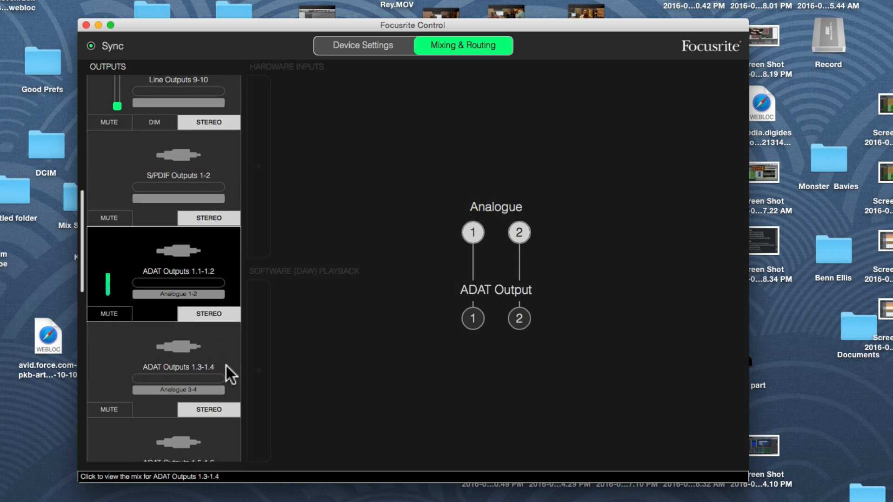
scroll(226, 366, down, 4)
scroll(226, 366, up, 5)
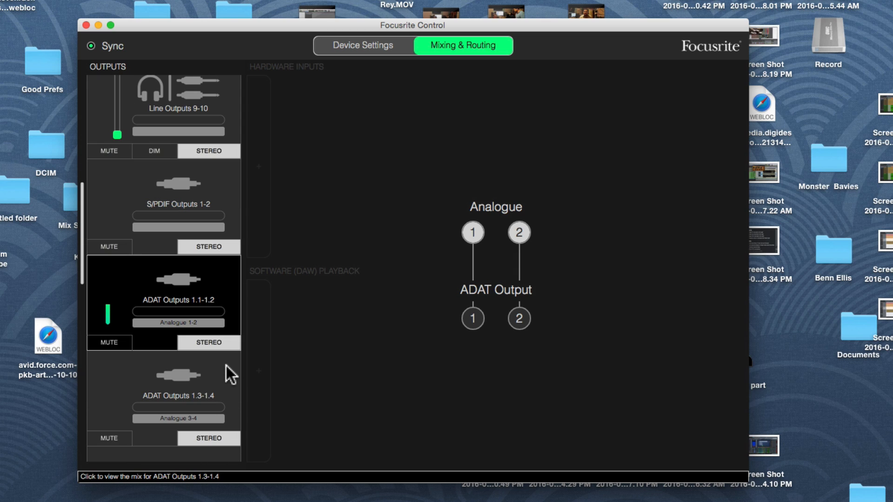
scroll(226, 366, up, 5)
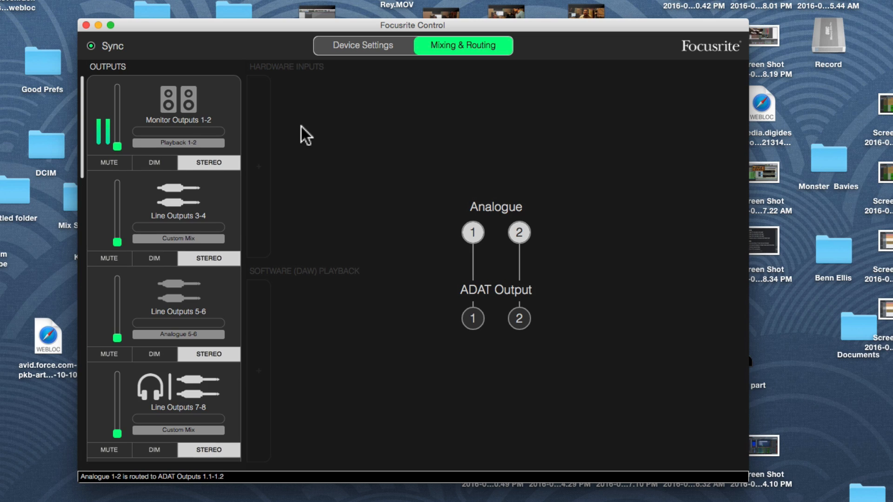
- Set the source of Monitor Outputs 1-2 to Custom Mix
click(224, 113)
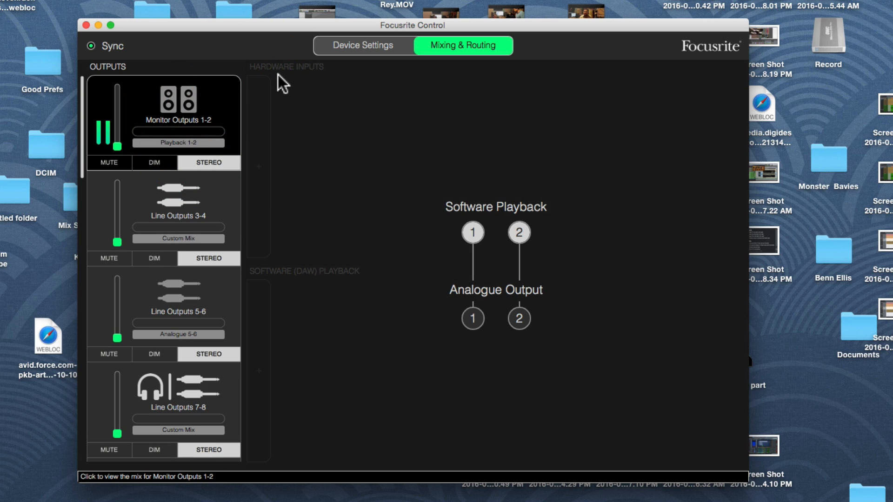
click(188, 140)
click(174, 177)
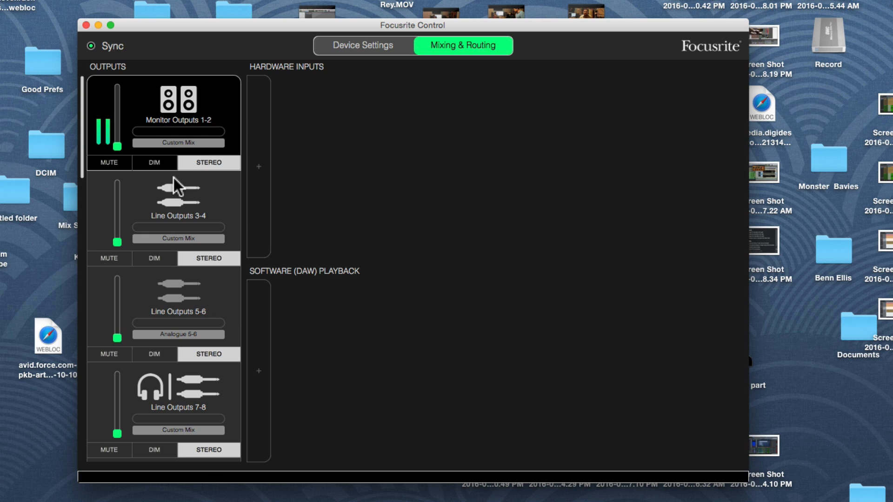
- Add Analogue inputs 1, 2, 3 and 4 as separate mono hardware channels to the Monitor Outputs 1-2 mix
click(255, 167)
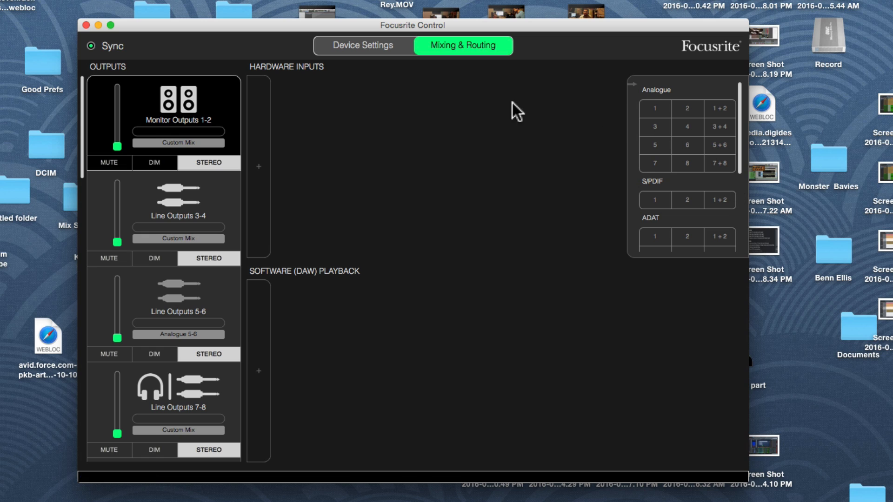
click(656, 105)
click(674, 109)
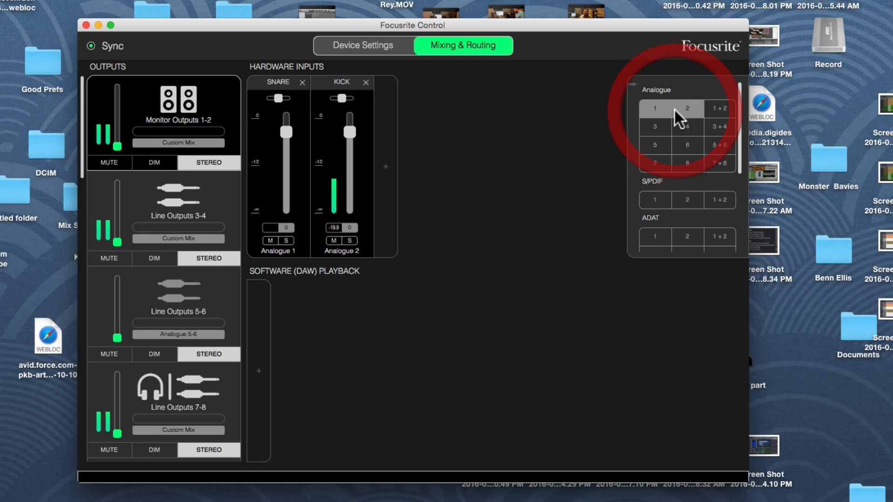
click(656, 130)
click(680, 130)
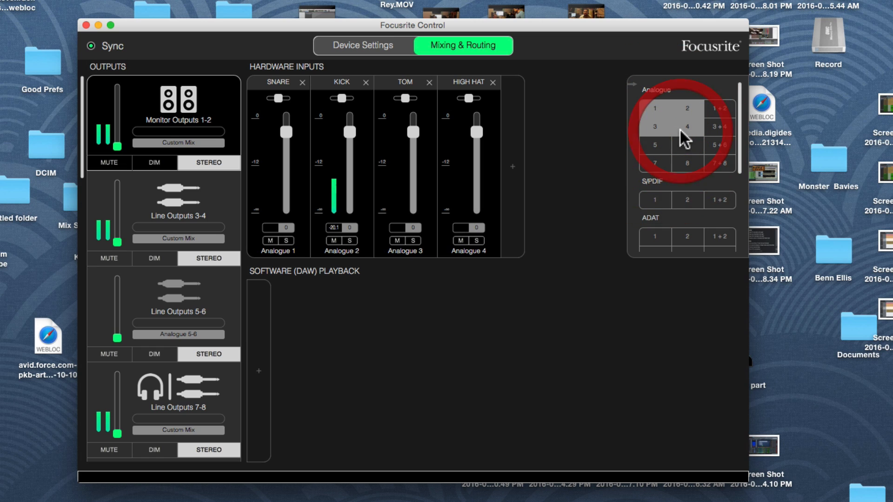
- Remove the four mono analogue channels from the Monitor Outputs 1-2 mix
click(657, 120)
click(681, 119)
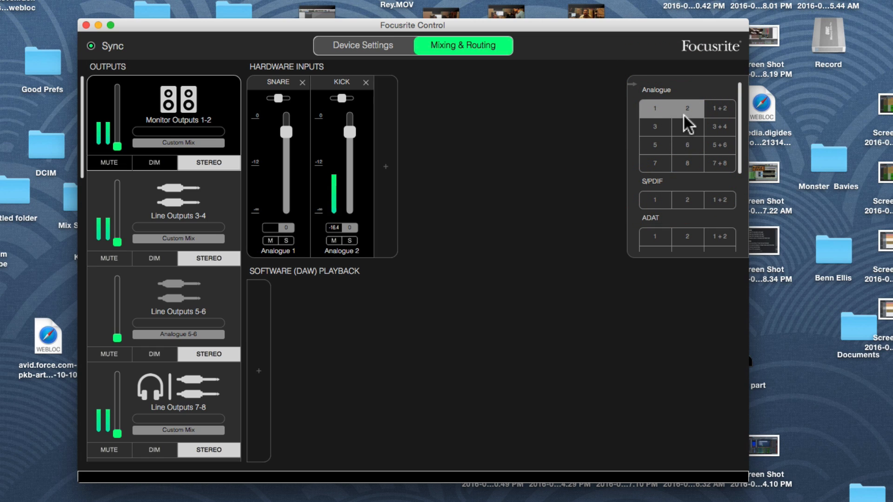
click(684, 115)
click(657, 116)
- Add the stereo analogue input pairs 1+2, 3+4, 5+6 and 7+8 to the Monitor Outputs 1-2 mix
click(716, 108)
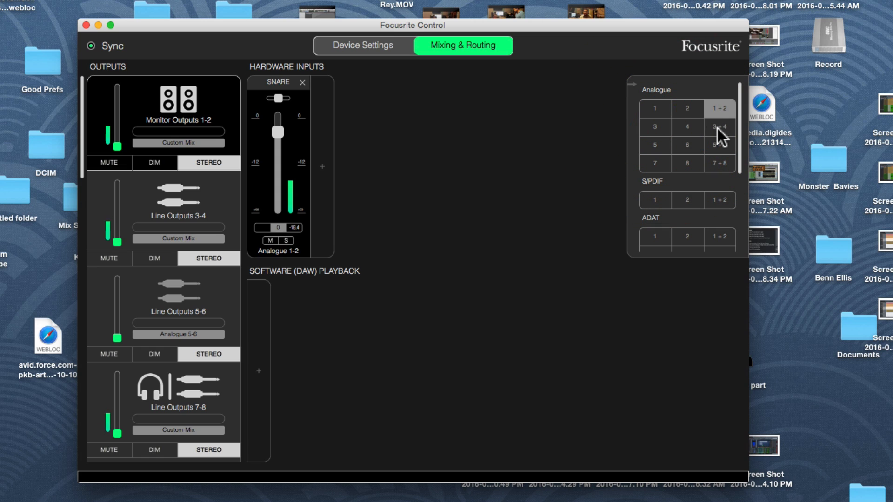
click(717, 128)
click(716, 145)
click(717, 163)
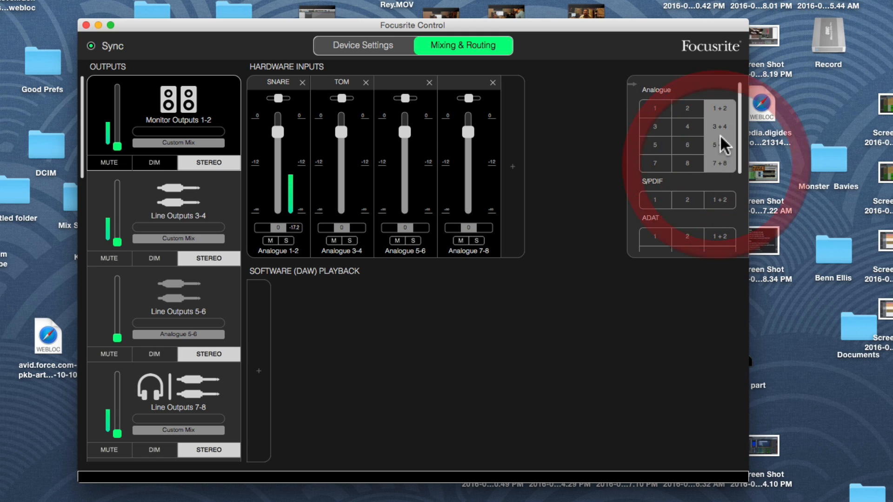
- Remove all four stereo analogue pairs from the Monitor Outputs 1-2 mix and close the hardware input selection
click(714, 157)
click(723, 142)
click(724, 125)
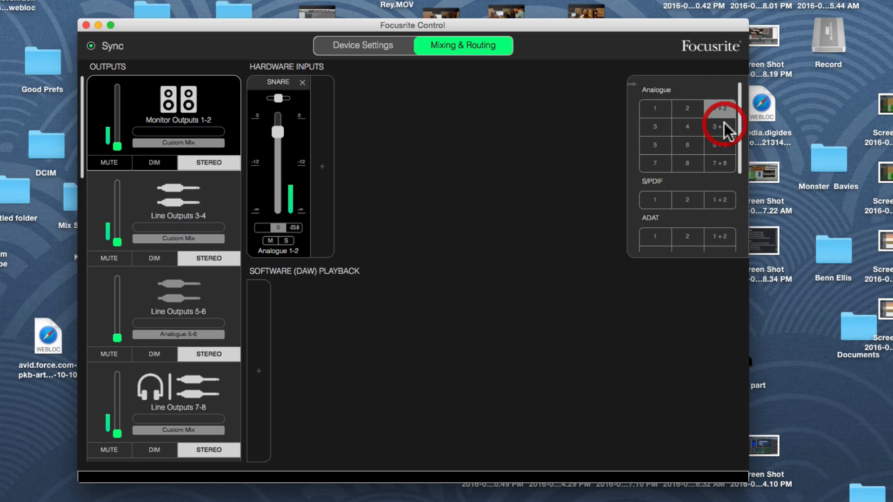
click(721, 109)
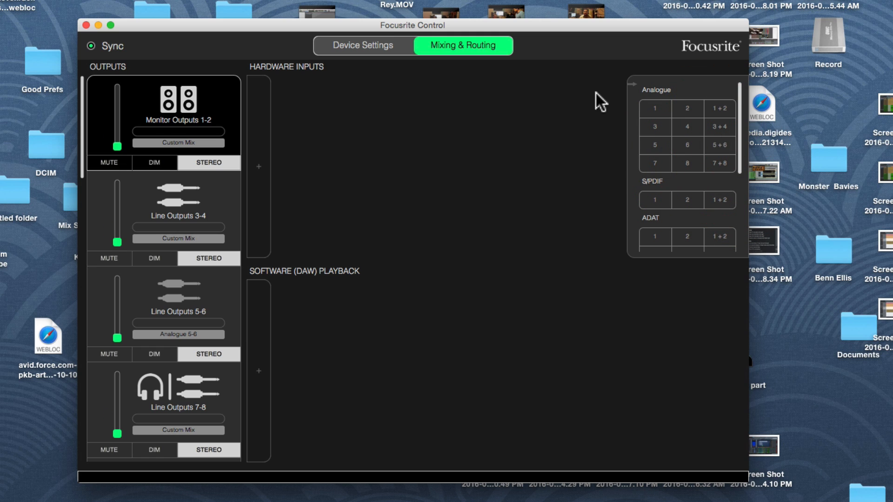
click(596, 94)
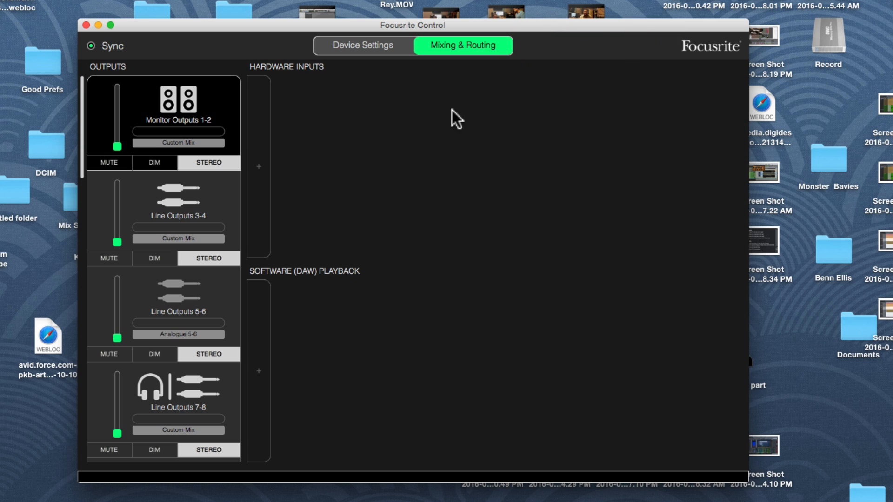
- Add Software Playback channels 1 and 2 to the Monitor Outputs 1-2 mix and remove both again
click(258, 352)
click(664, 313)
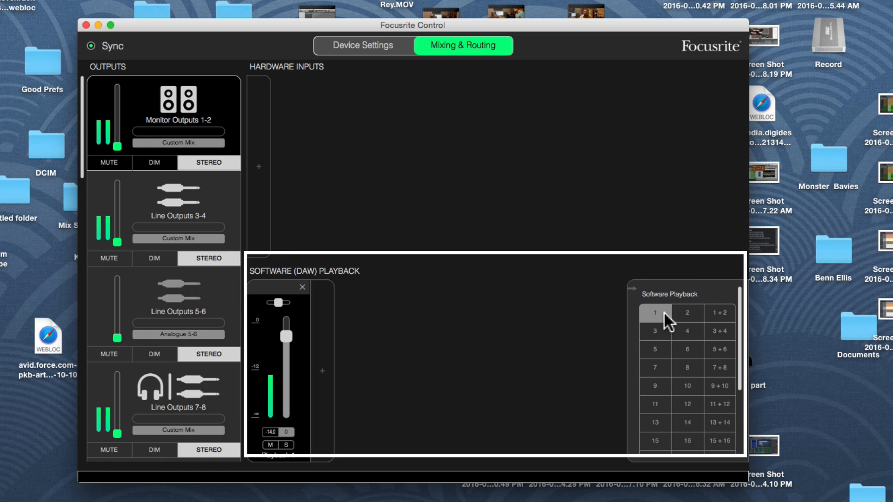
click(689, 314)
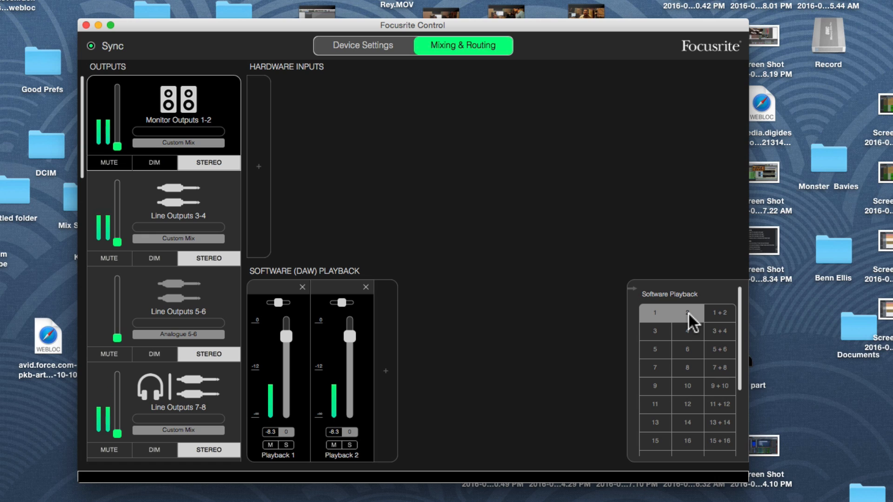
click(687, 312)
click(651, 312)
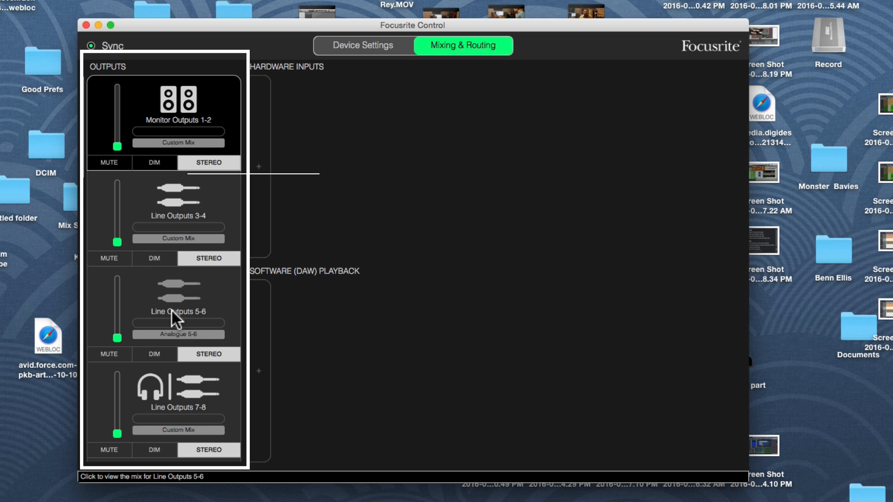
- Look through the list of outputs and return to the device settings
scroll(172, 311, down, 20)
scroll(172, 310, up, 20)
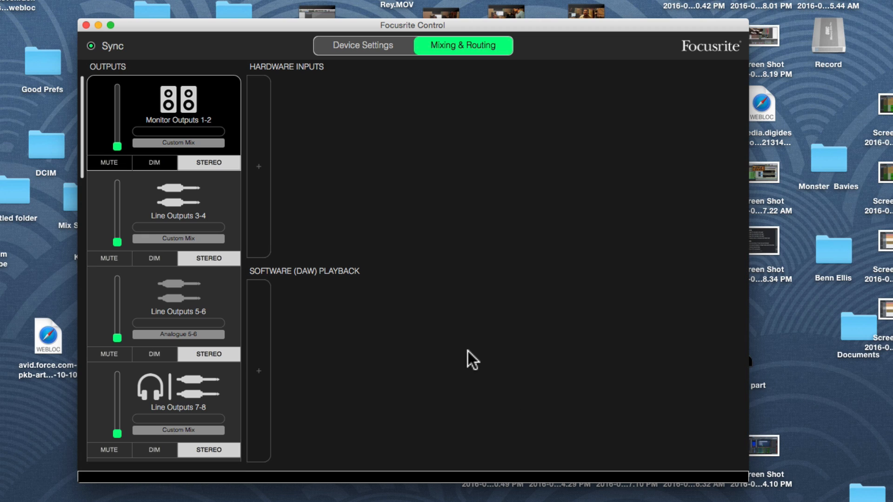
click(319, 46)
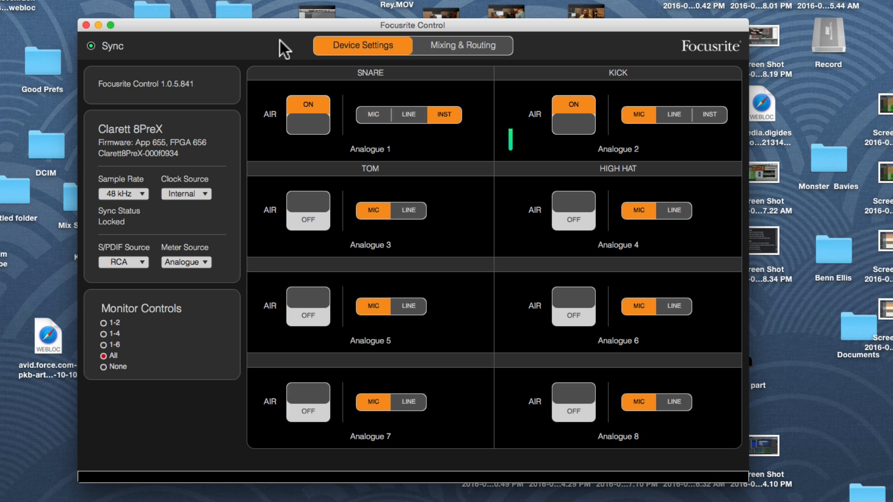
- Examine the available clock source and sample rate options for the Clarett 8PreX
mouse_move(99, 45)
click(204, 194)
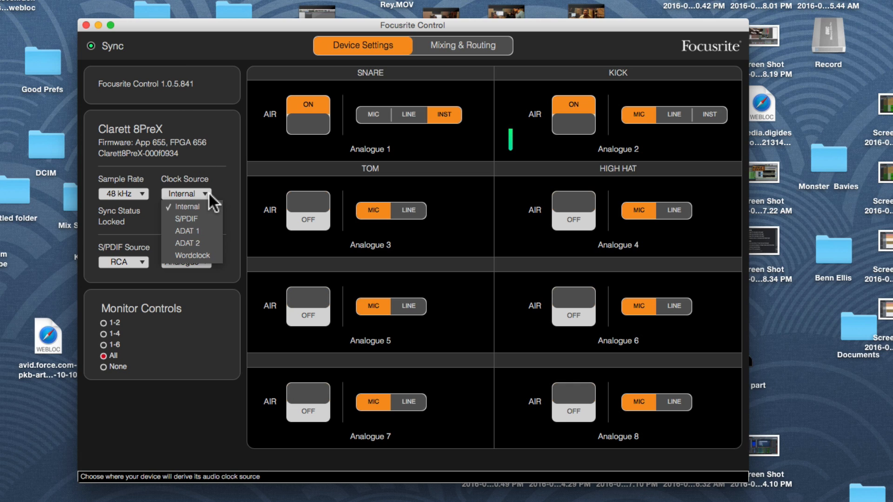
click(197, 206)
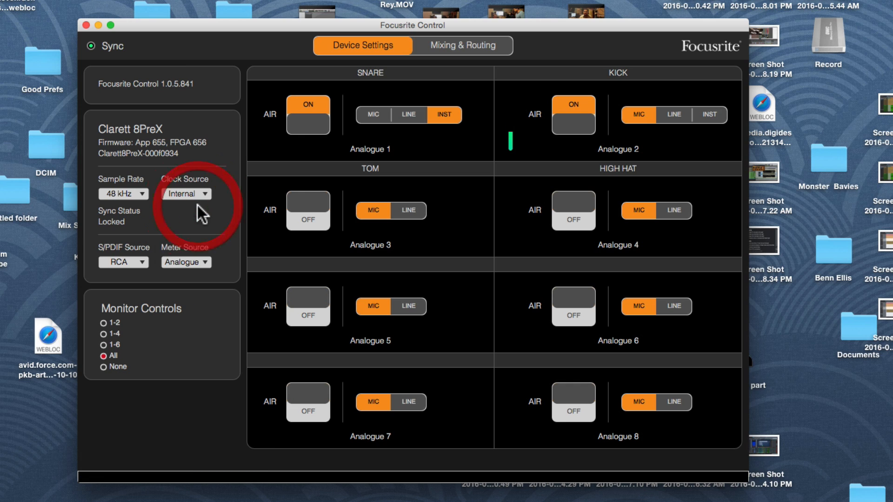
click(203, 194)
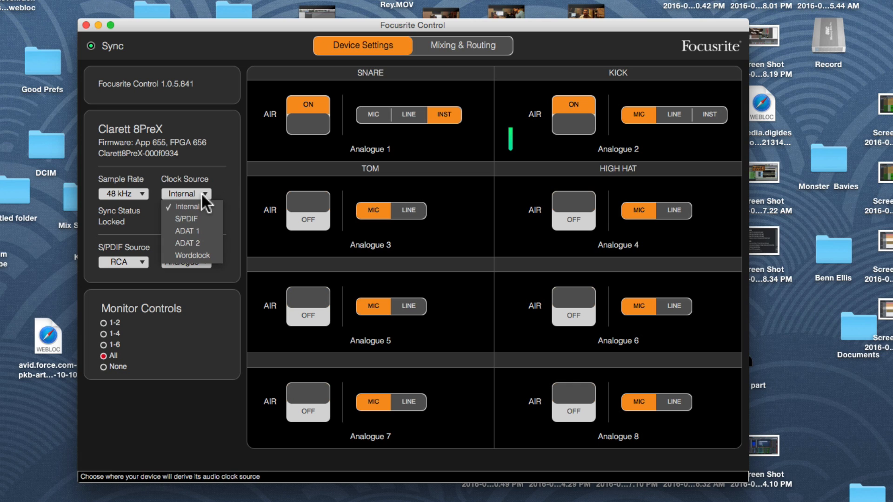
click(209, 185)
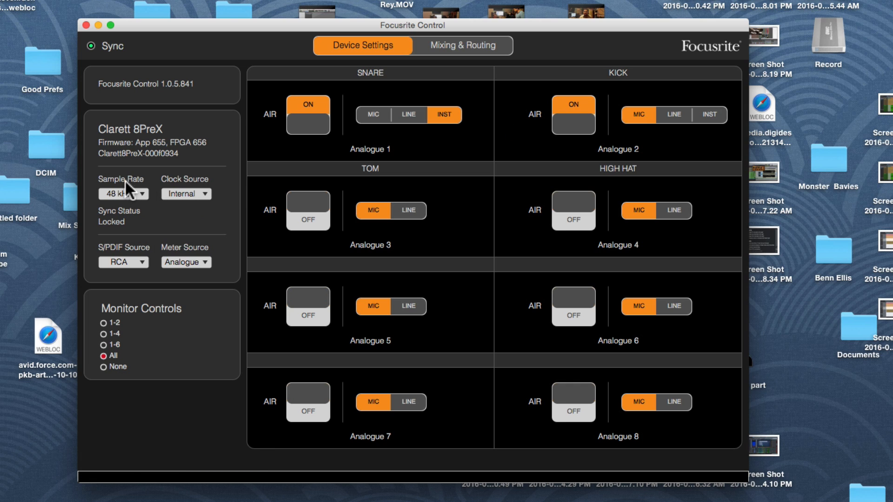
click(141, 195)
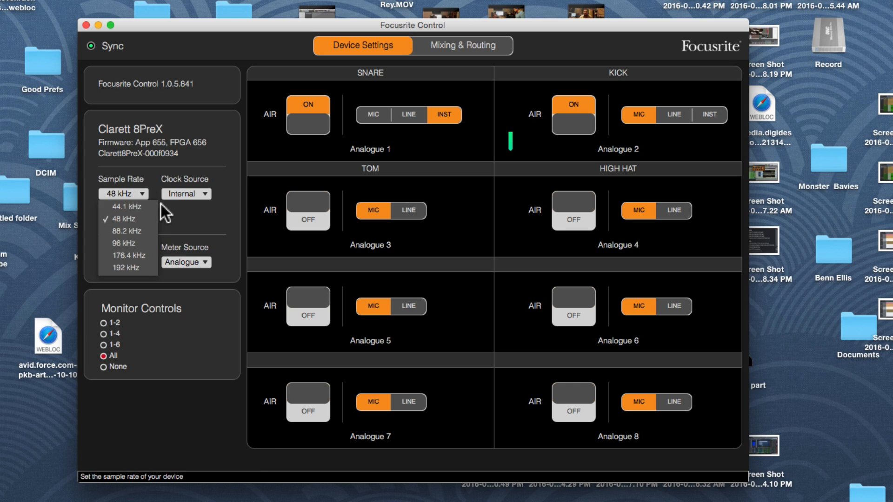
click(173, 212)
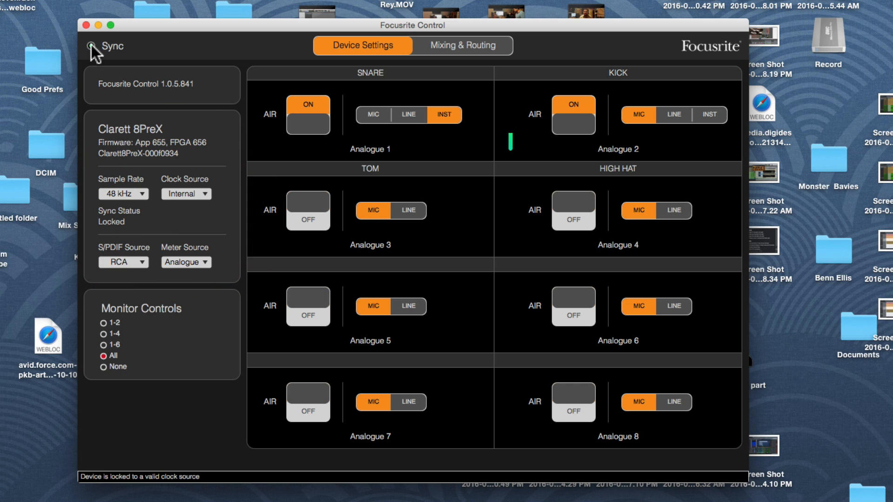
- Examine the S/PDIF source options and the meter source options for the front panel
click(142, 258)
click(142, 258)
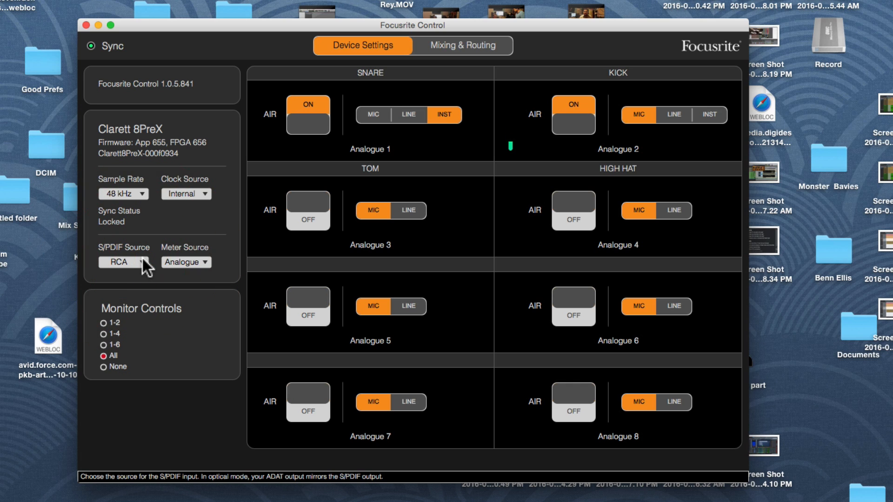
click(203, 260)
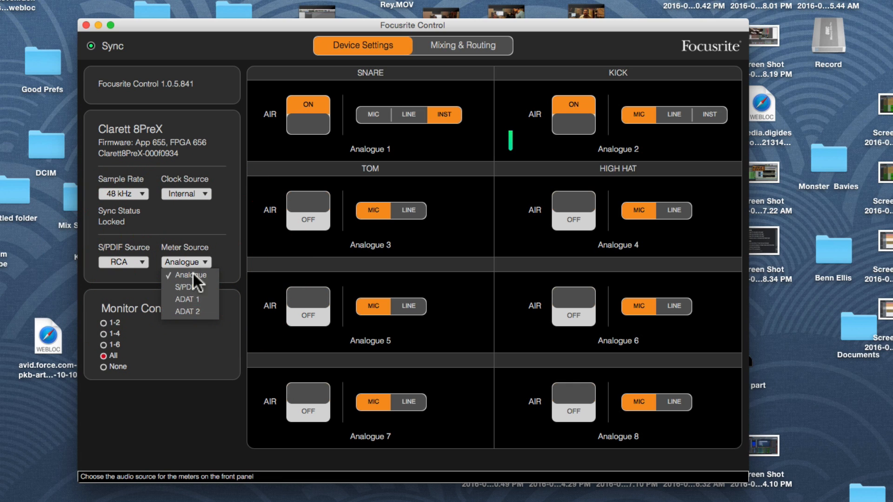
click(228, 248)
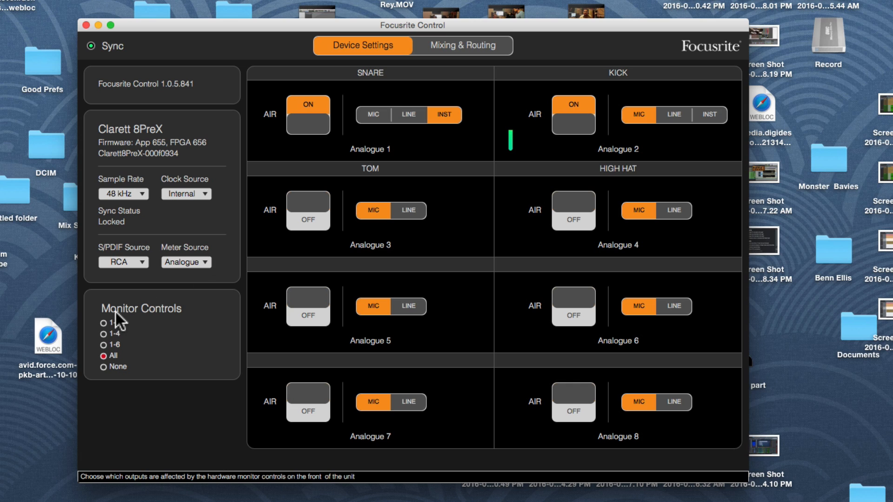
- Set the hardware monitor controls to affect analogue outputs 1-2 only
click(104, 323)
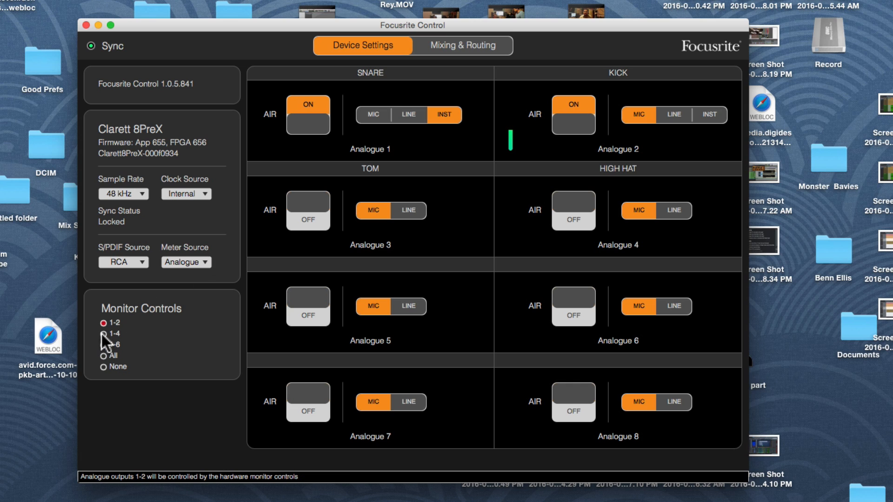
click(103, 349)
click(109, 323)
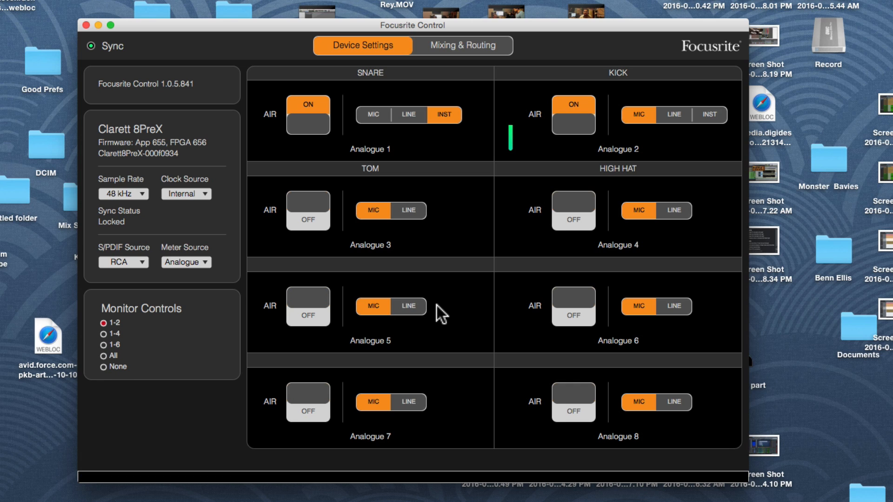
- Show the mixing and routing view and look through its outputs down to ADAT Outputs 2.7-2.8
click(471, 43)
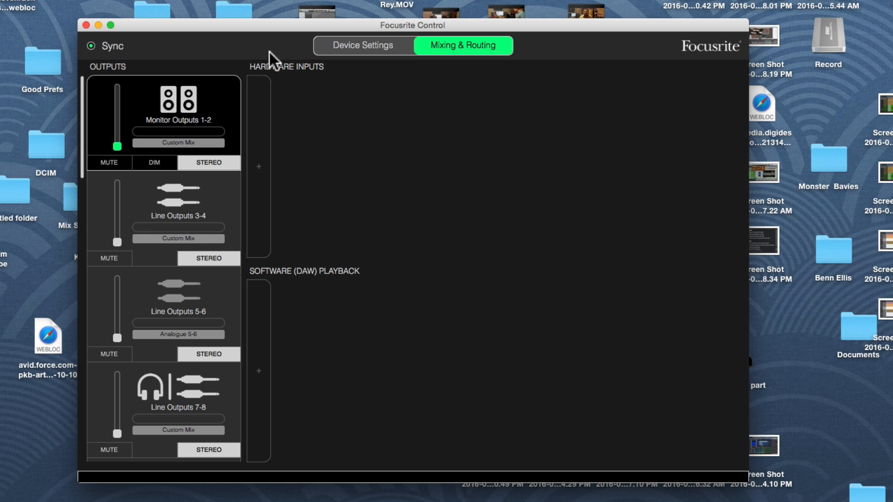
scroll(166, 265, down, 10)
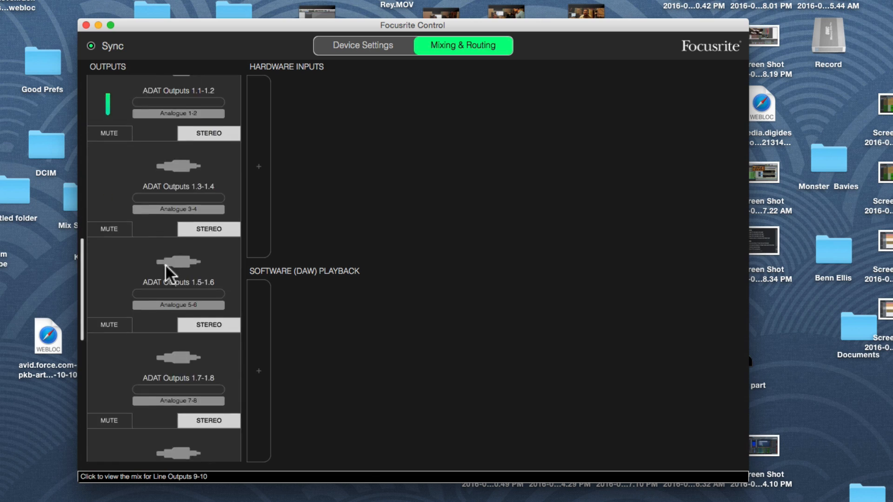
scroll(166, 266, down, 5)
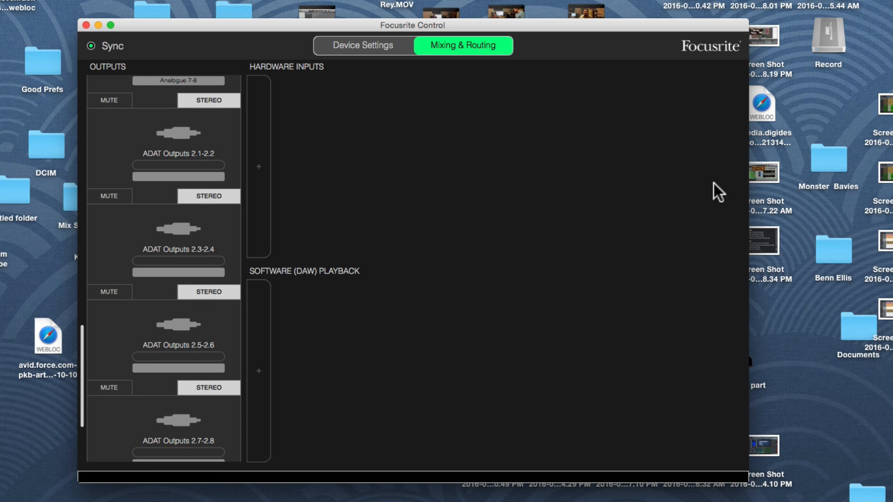